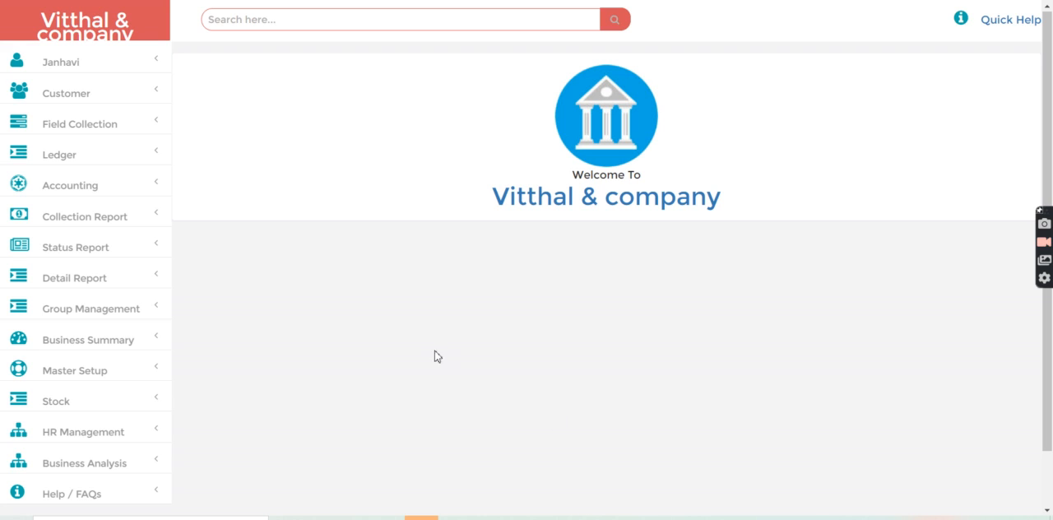
# Step: Open the HR employee list and load the first employee's record to review the entry form details
pyautogui.click(66, 433)
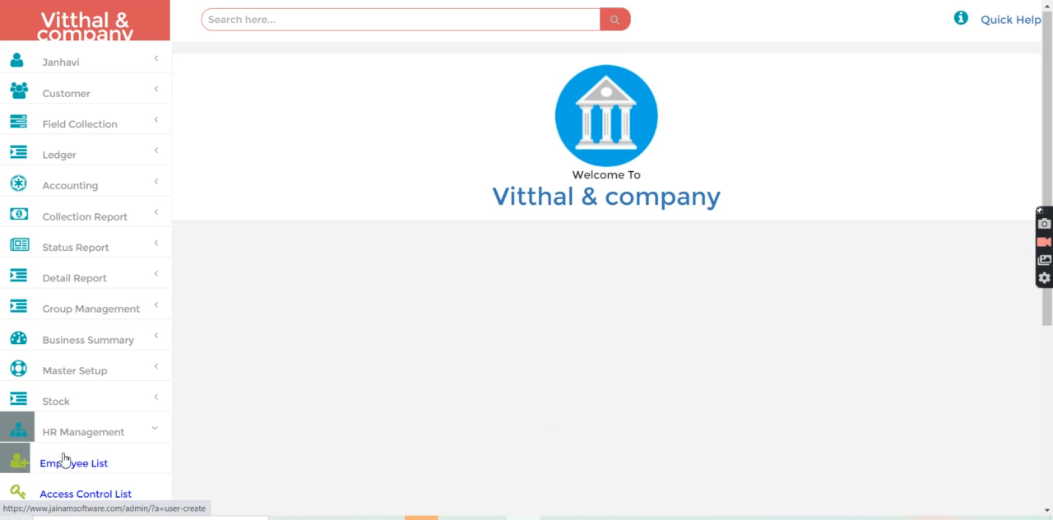
pyautogui.click(63, 466)
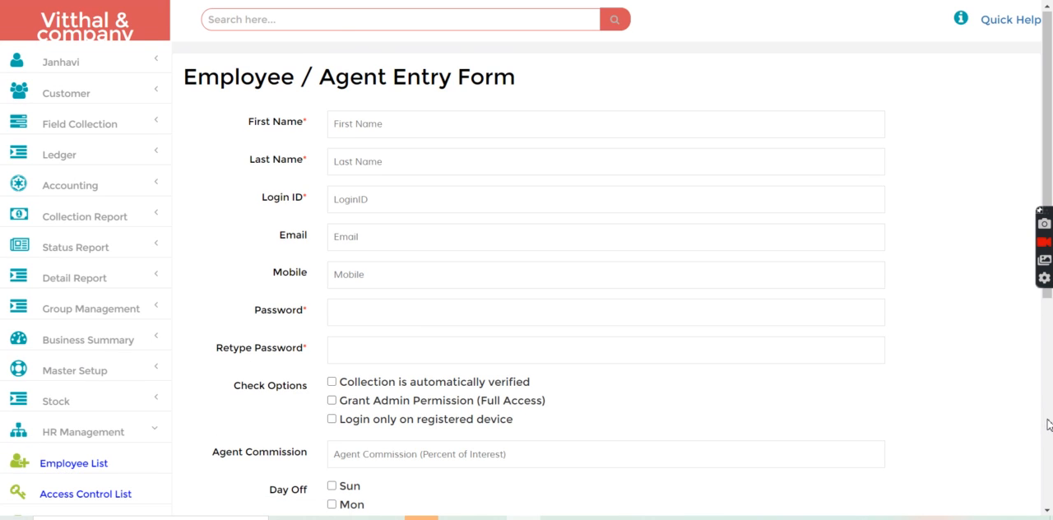
pyautogui.click(1048, 426)
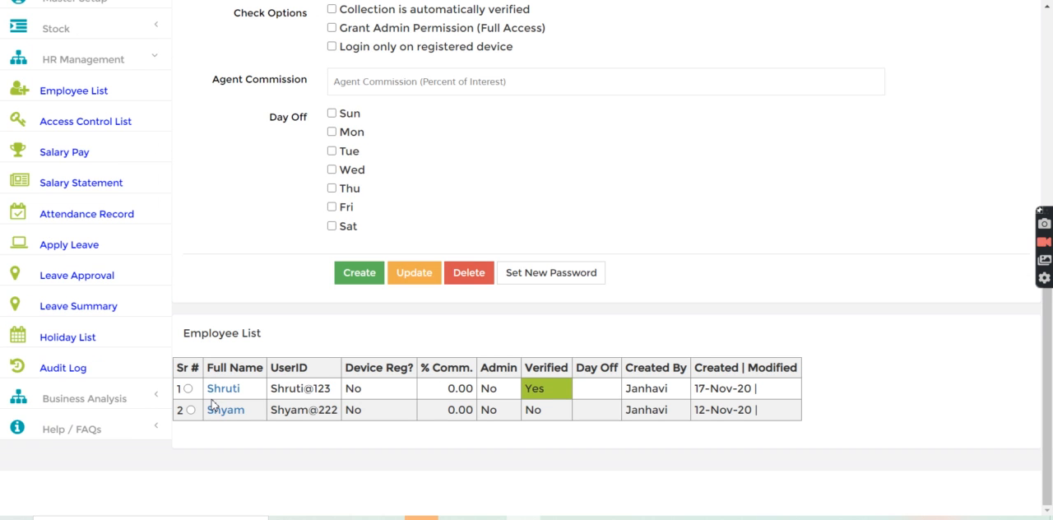
pyautogui.click(188, 389)
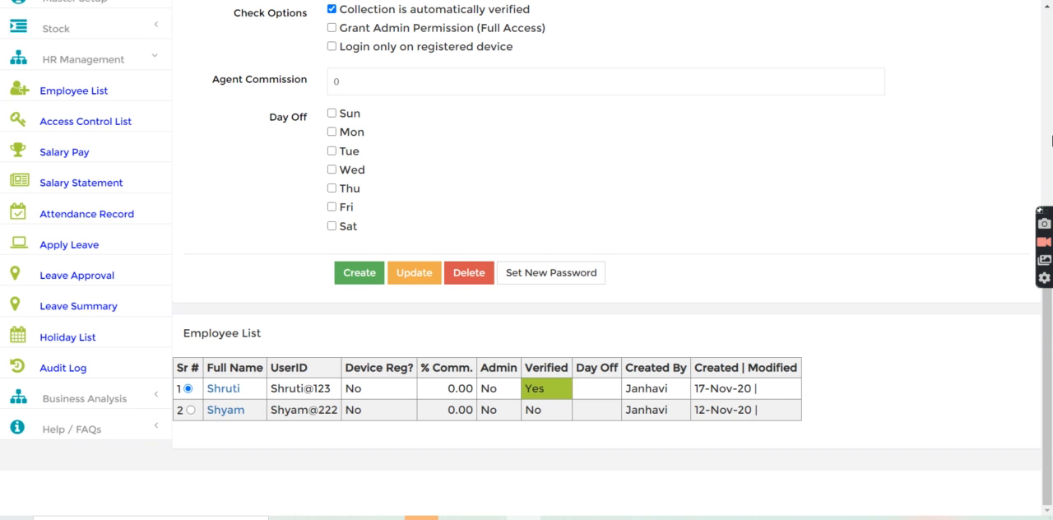
pyautogui.scroll(5, 1051, 141)
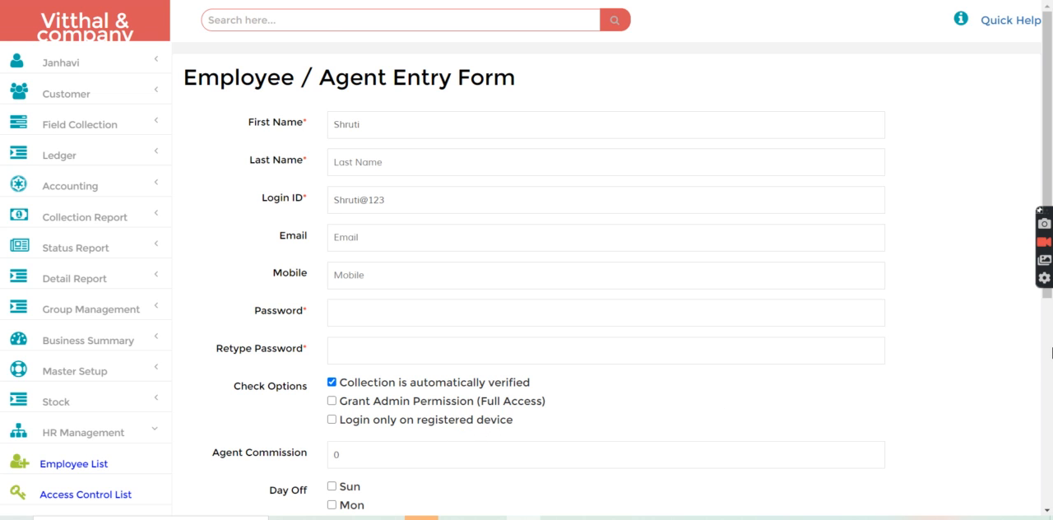
pyautogui.scroll(-5, 1051, 352)
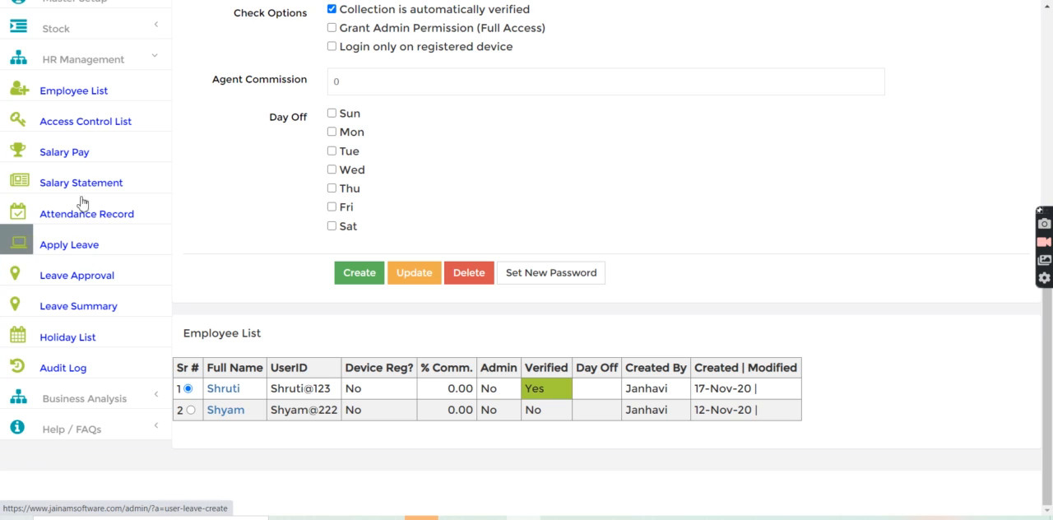
# Step: Open the access control list and show the access rights of the first staff member
pyautogui.click(108, 123)
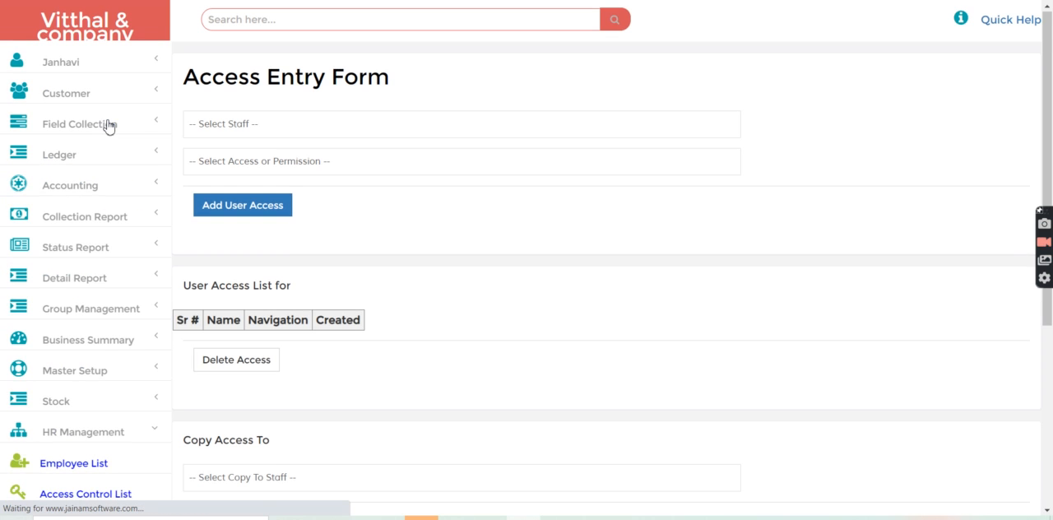
pyautogui.click(263, 130)
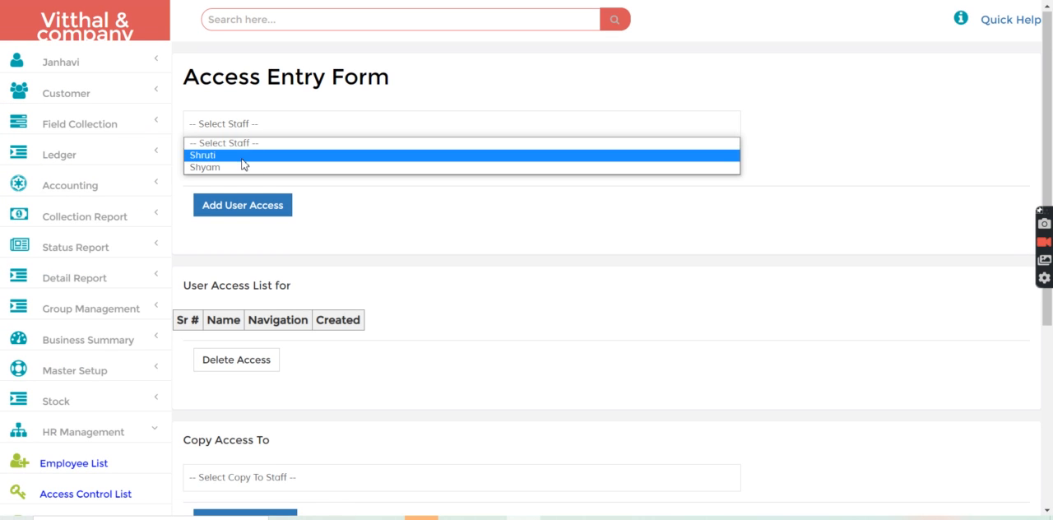
pyautogui.click(243, 156)
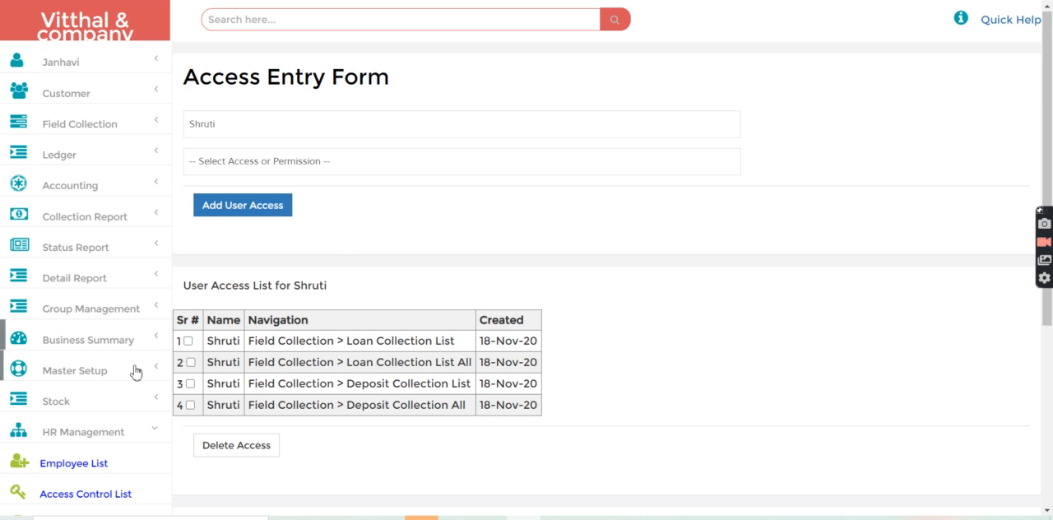
# Step: Open the group creation page in Group Management to view the open group list and its collector
pyautogui.click(71, 438)
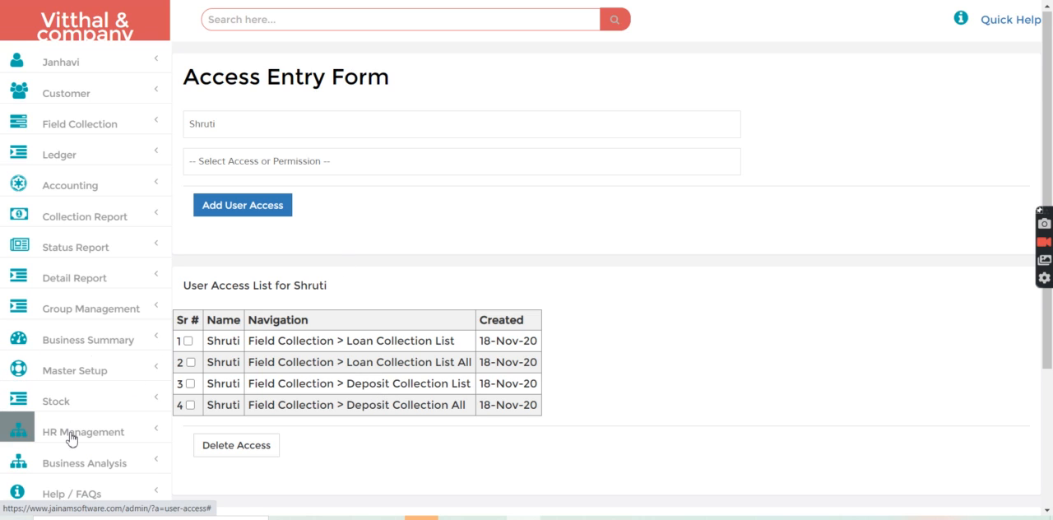
pyautogui.click(82, 307)
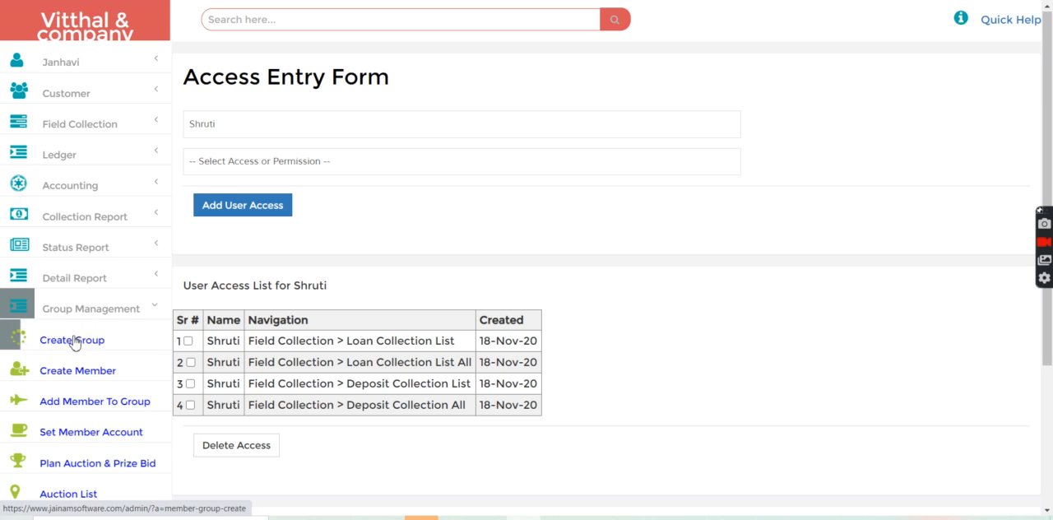
pyautogui.click(72, 339)
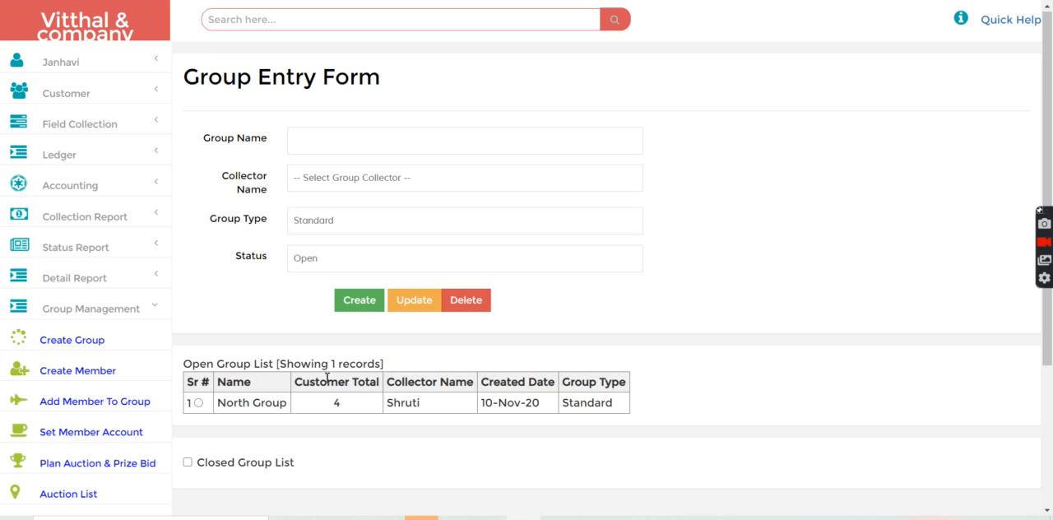
# Step: Search for the North Group customer by first name and open a new loan entry for that customer
pyautogui.click(242, 20)
pyautogui.write('s')
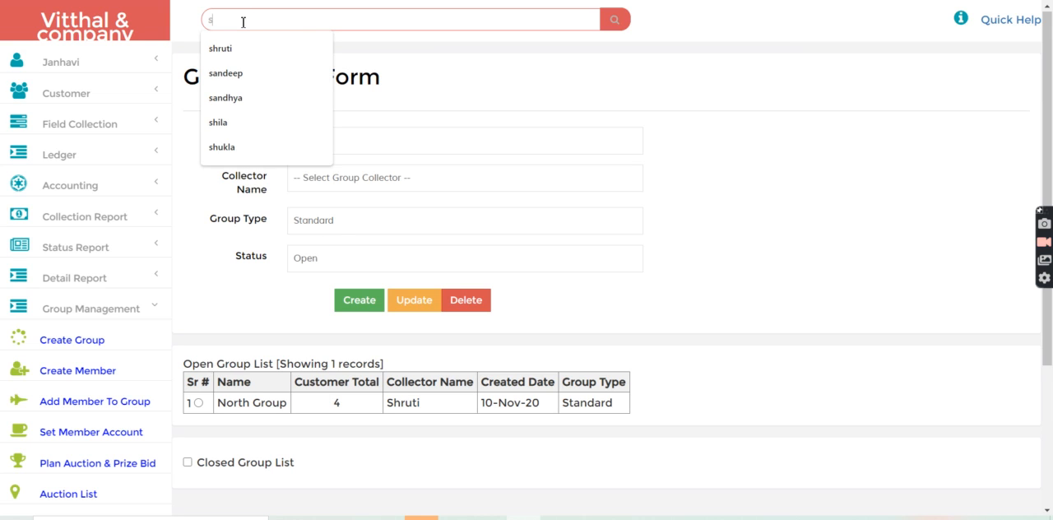
pyautogui.write('andeep')
pyautogui.press('Return')
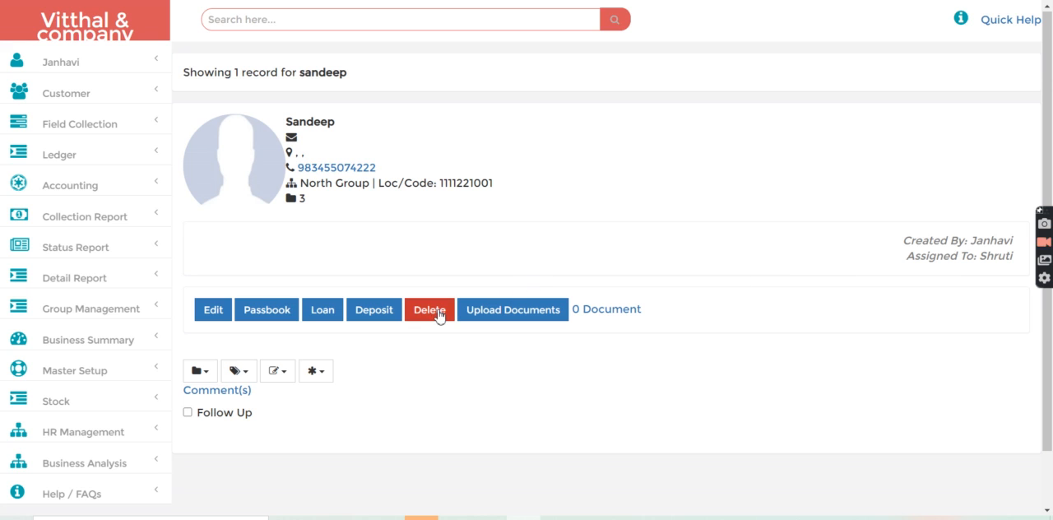
pyautogui.click(320, 312)
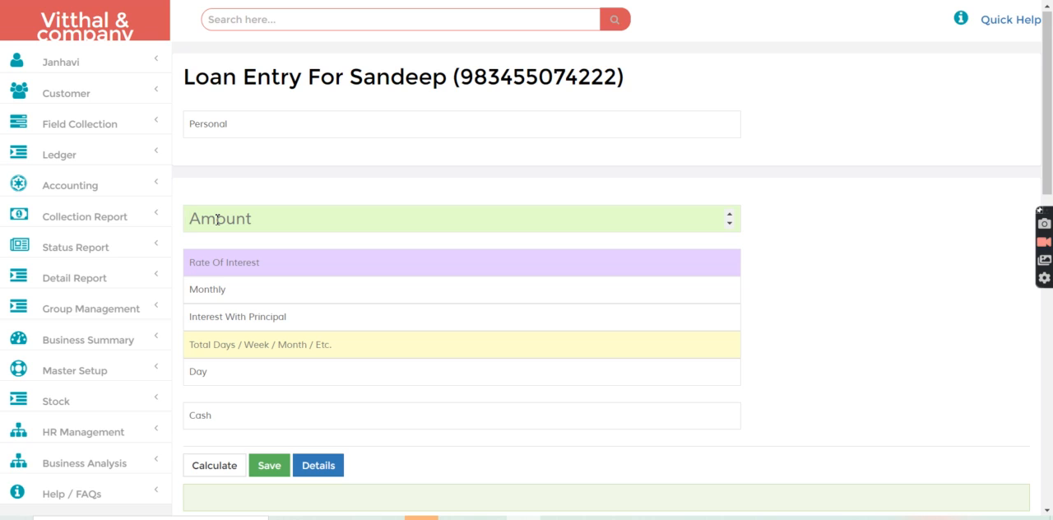
# Step: Enter a loan amount of 5000, interest rate of 3 monthly, and a term of 4 months, with Cash as payment mode
pyautogui.click(217, 219)
pyautogui.write('3')
pyautogui.press('BackSpace')
pyautogui.write('5000')
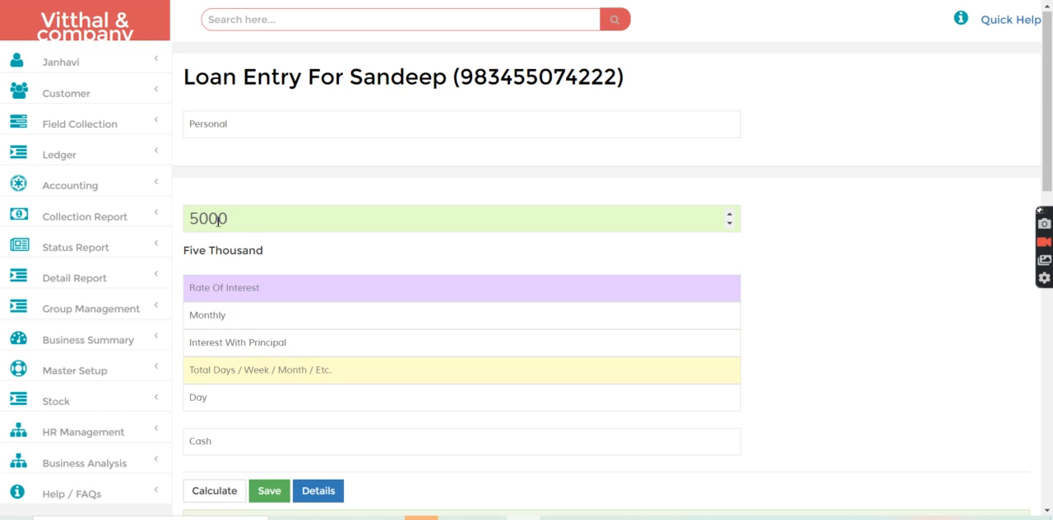
pyautogui.click(222, 290)
pyautogui.write('3')
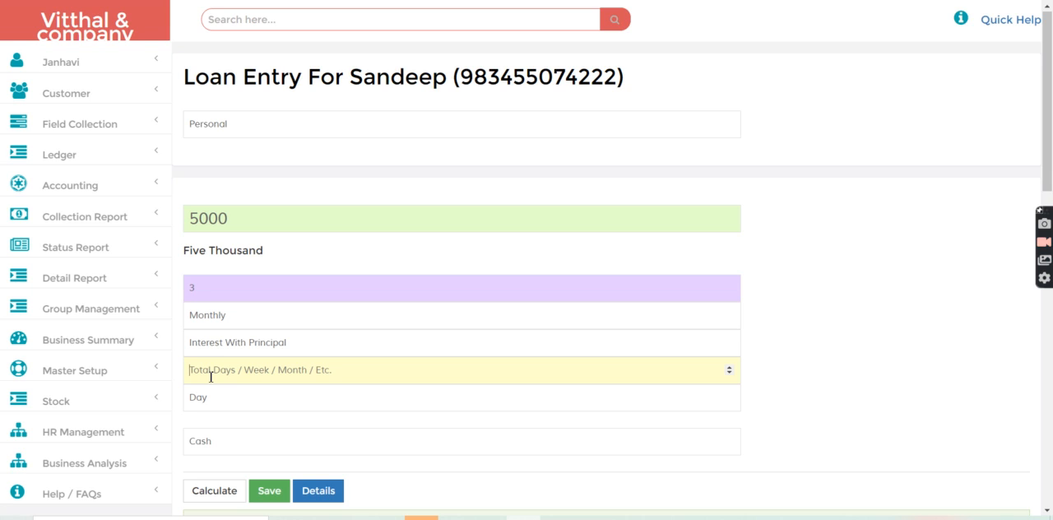
pyautogui.write('4')
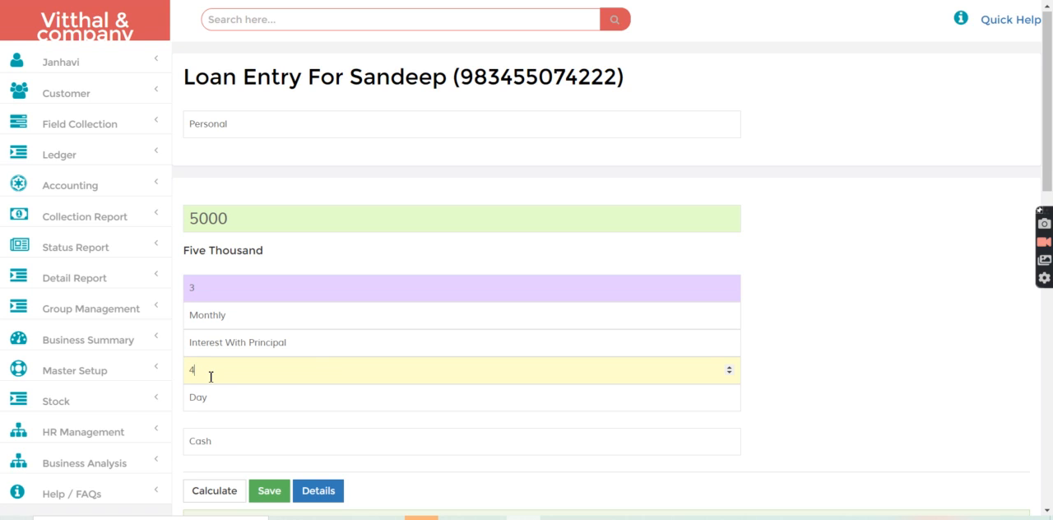
pyautogui.click(202, 397)
pyautogui.click(204, 440)
# Step: Add a Processing Fee (Cr.) charge of 100 to the loan's fees, without adding it to the installments
pyautogui.scroll(-5, 1050, 382)
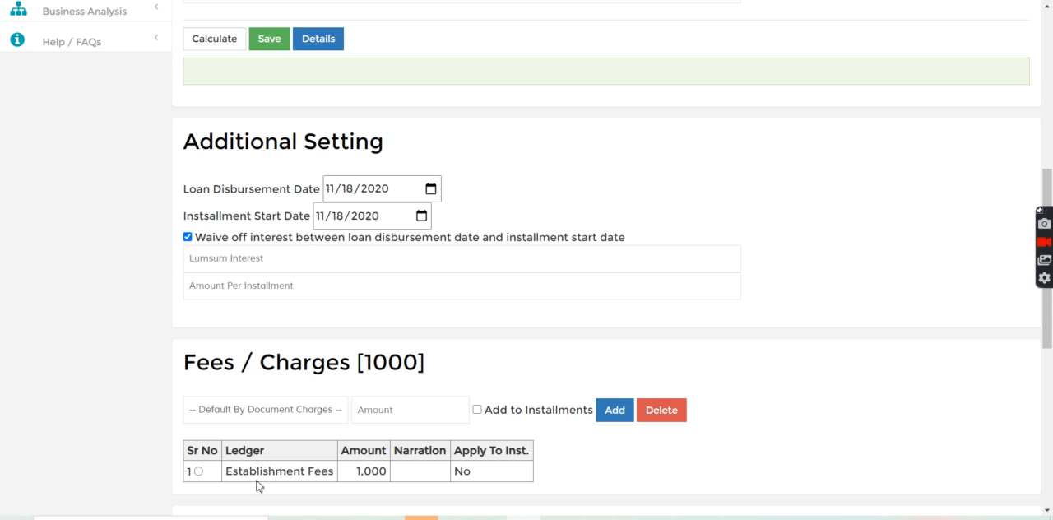
pyautogui.click(265, 415)
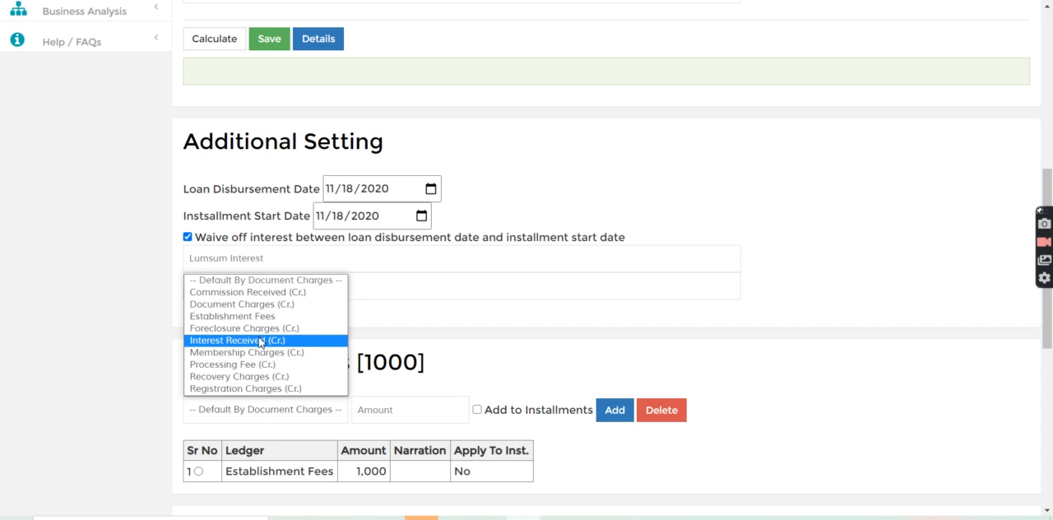
pyautogui.click(254, 369)
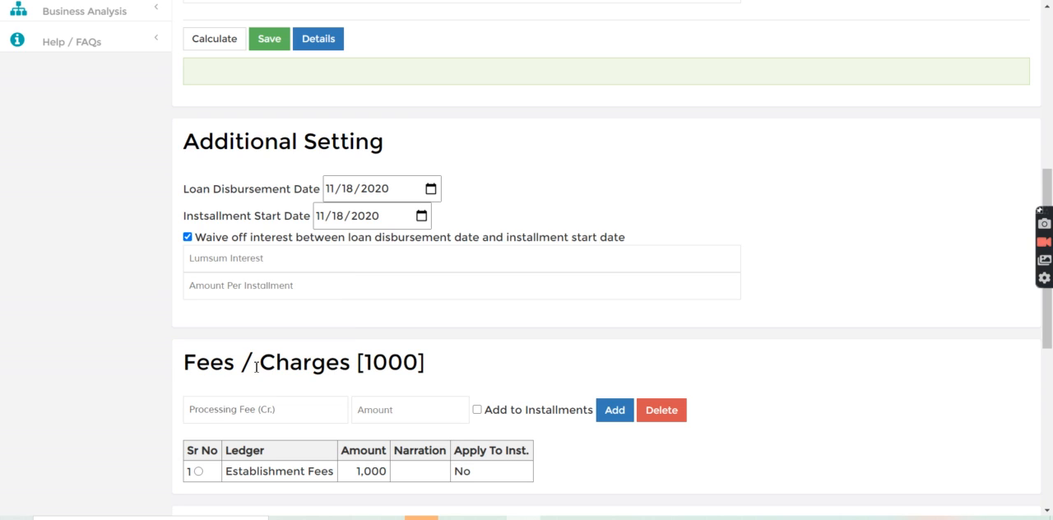
pyautogui.click(387, 410)
pyautogui.write('100')
pyautogui.click(608, 419)
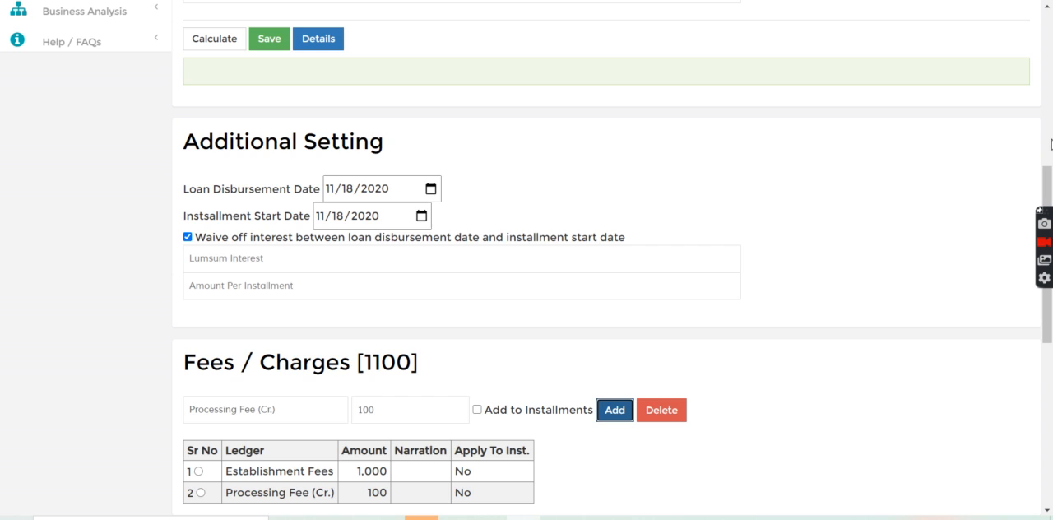
# Step: Set the loan disbursement date to 10/03/2020 and the installment start date to 10/04/2020
pyautogui.scroll(6, 1052, 143)
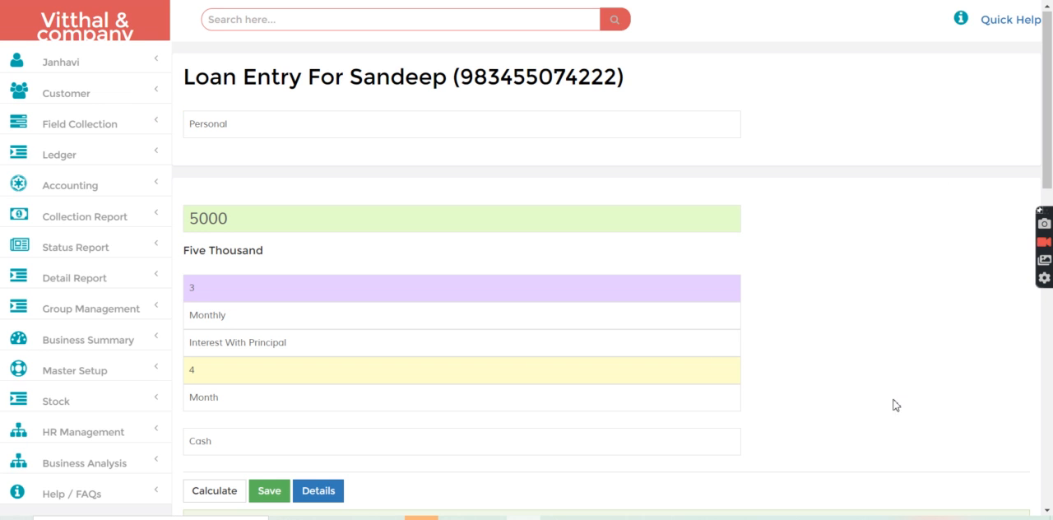
pyautogui.scroll(-7, 1026, 360)
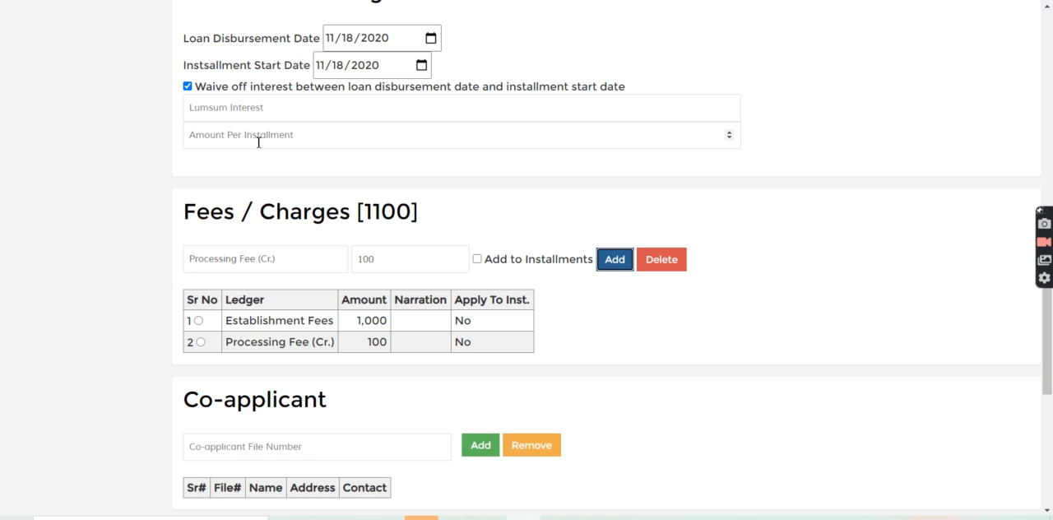
pyautogui.click(432, 39)
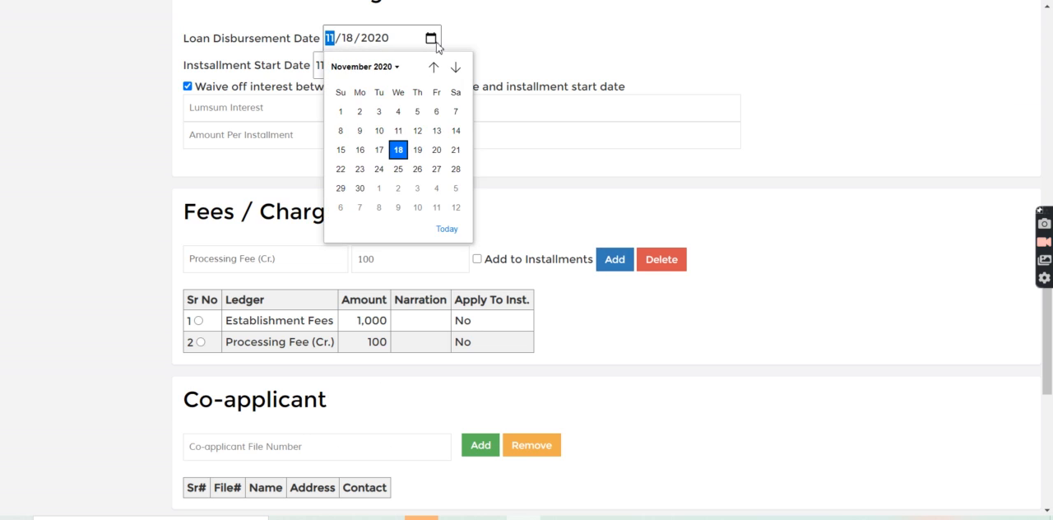
pyautogui.click(433, 67)
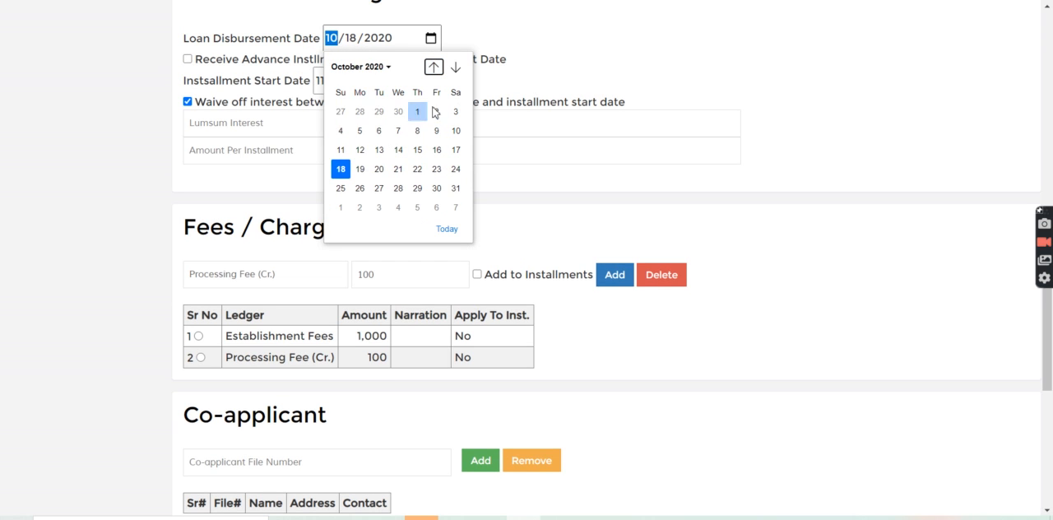
pyautogui.click(455, 112)
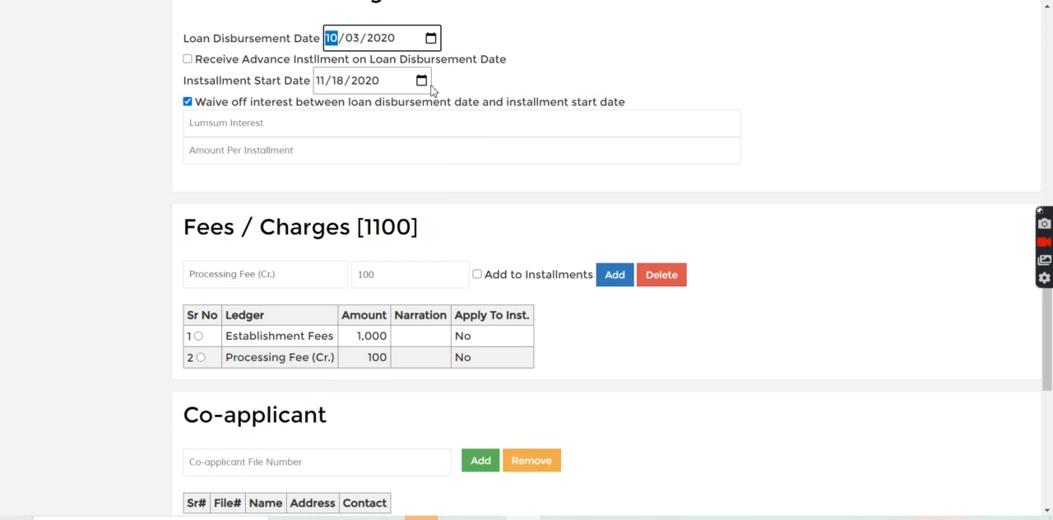
pyautogui.click(422, 81)
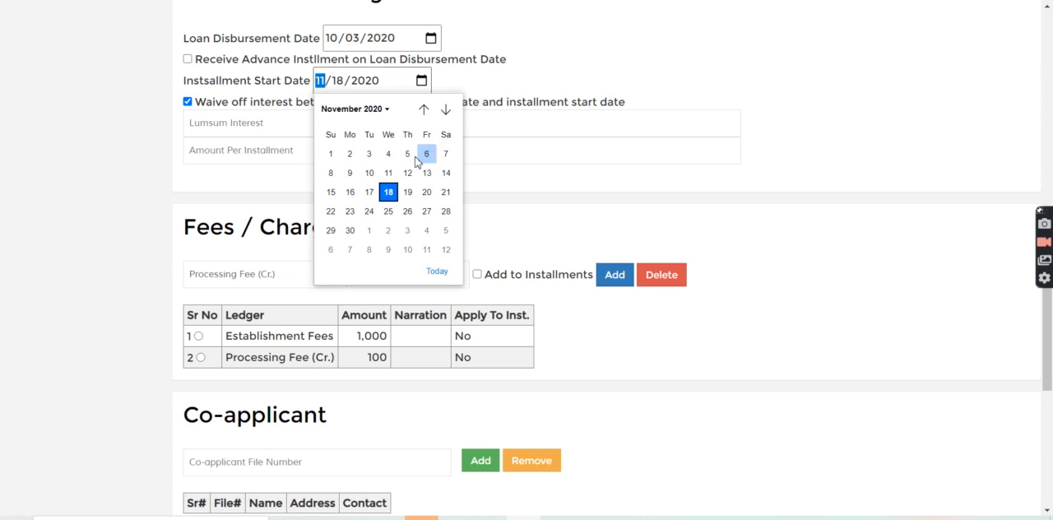
pyautogui.click(423, 109)
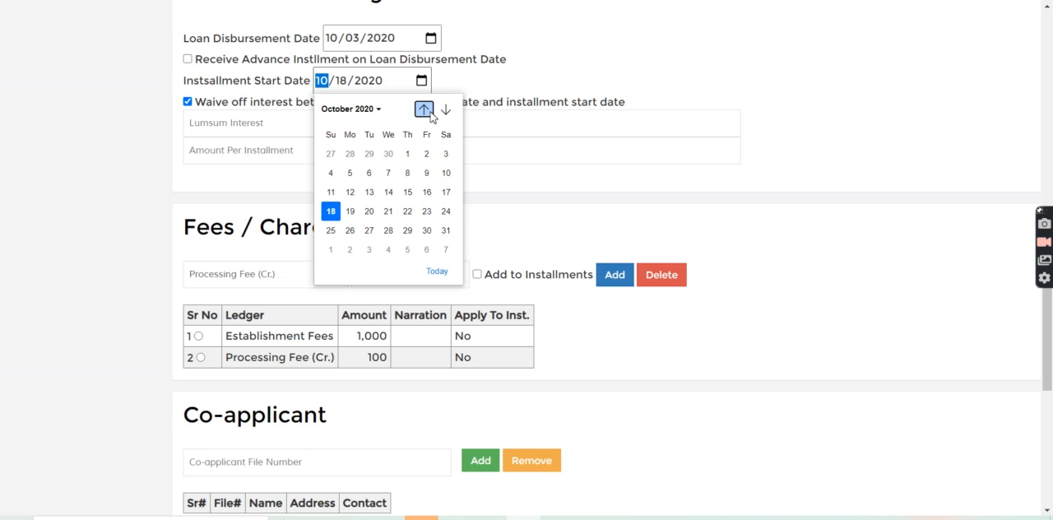
pyautogui.click(330, 172)
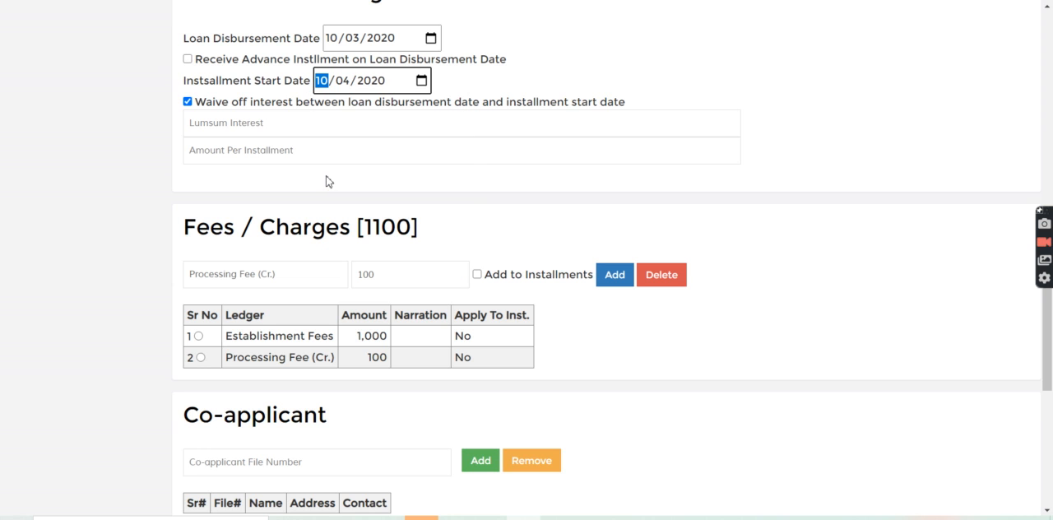
# Step: Calculate the loan's installments and save the loan
pyautogui.click(1043, 89)
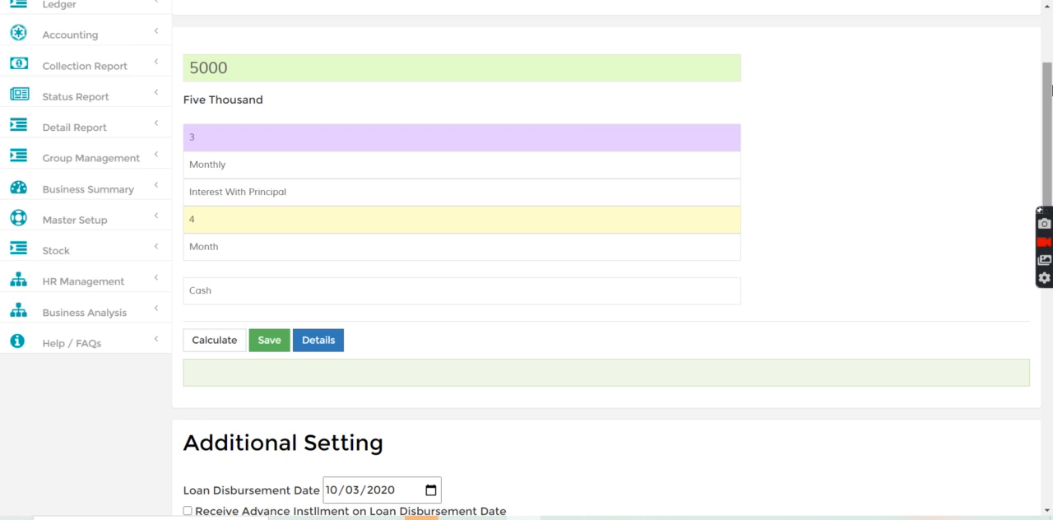
pyautogui.click(215, 348)
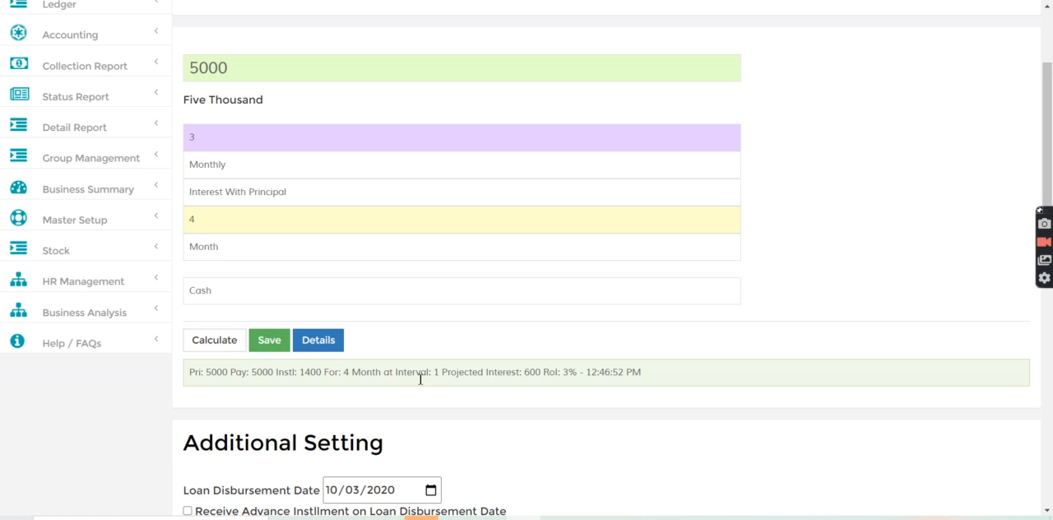
pyautogui.click(270, 349)
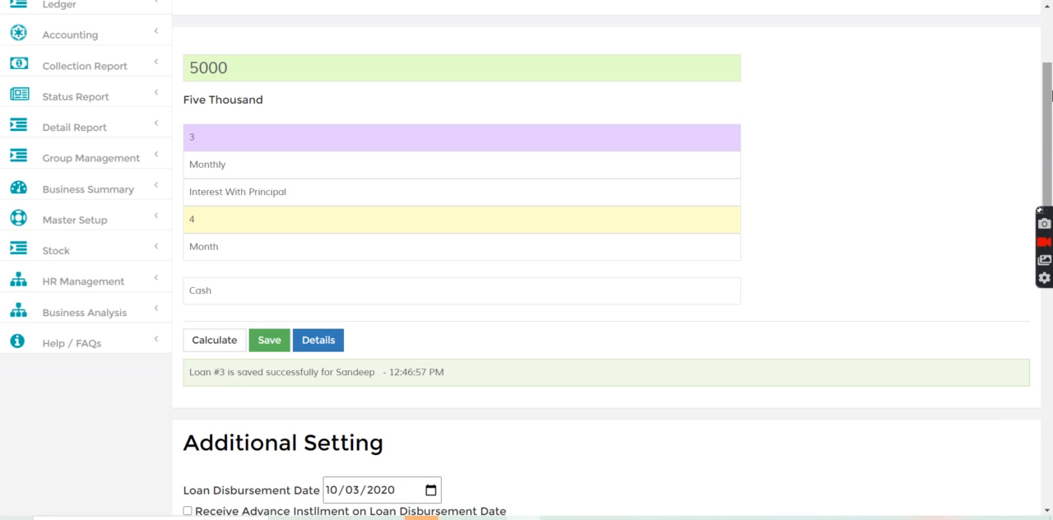
# Step: Sign in as the field collector with the collector's login e-mail and account password
pyautogui.scroll(2, 1050, 50)
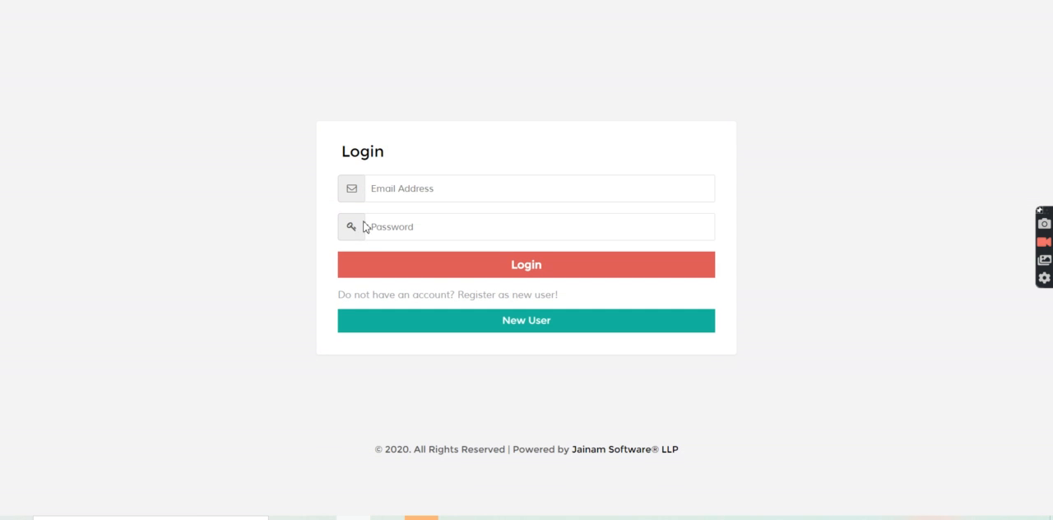
pyautogui.click(381, 194)
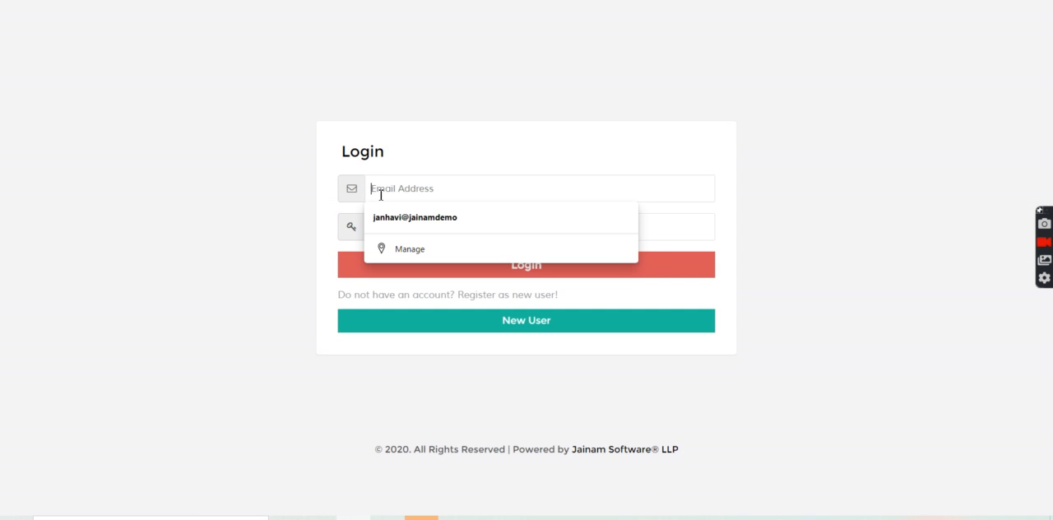
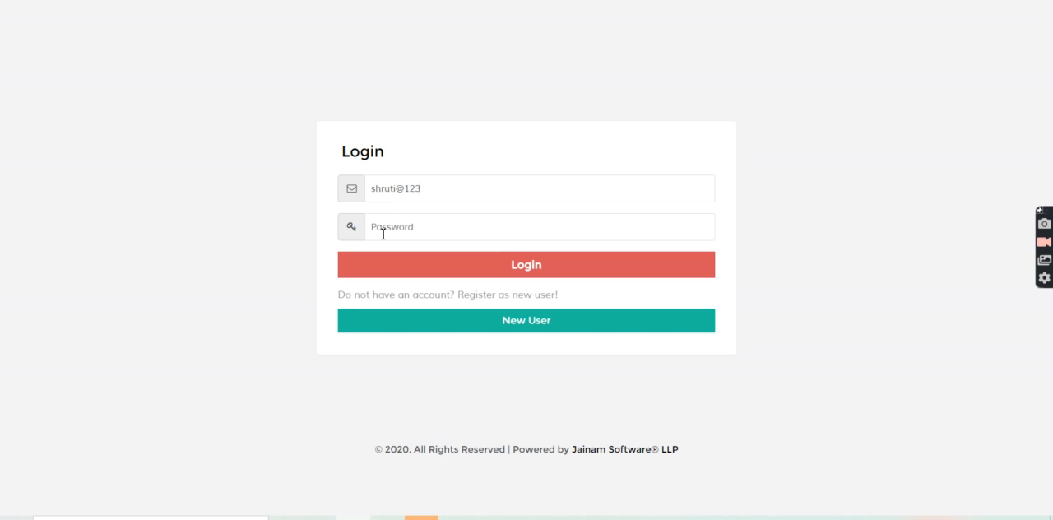
pyautogui.click(386, 273)
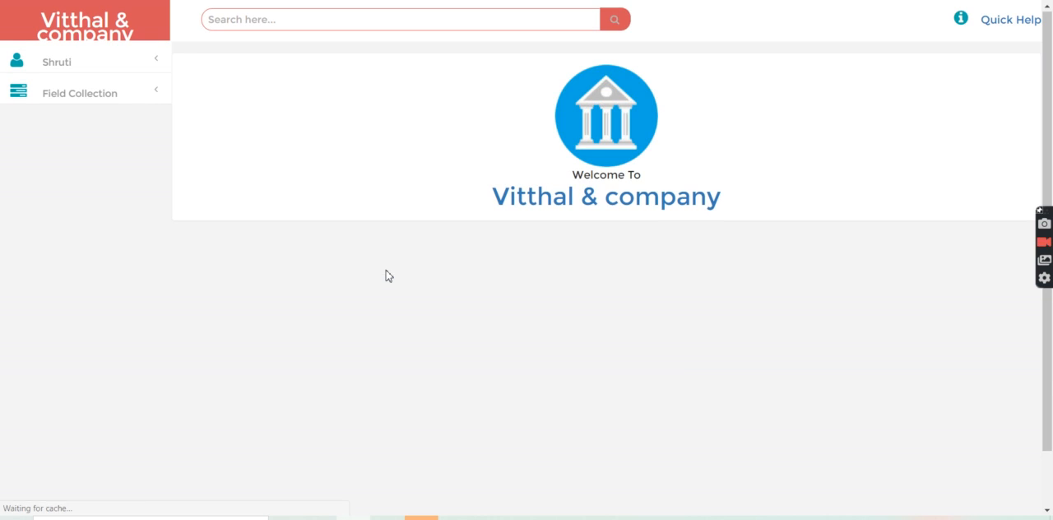
# Step: Review the collector's Loan Collection List, and filter Loan Collection List All to North Group
pyautogui.click(78, 97)
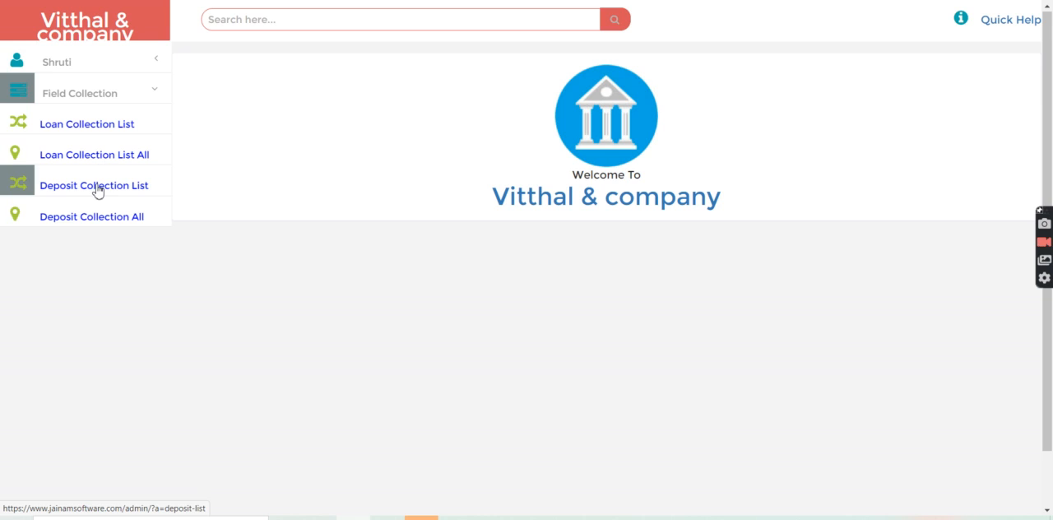
pyautogui.click(72, 124)
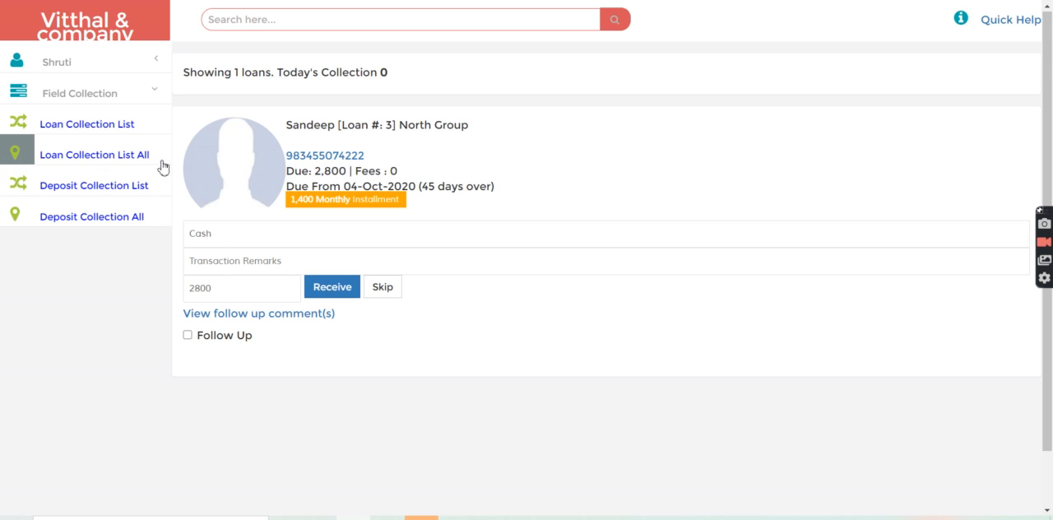
pyautogui.click(95, 161)
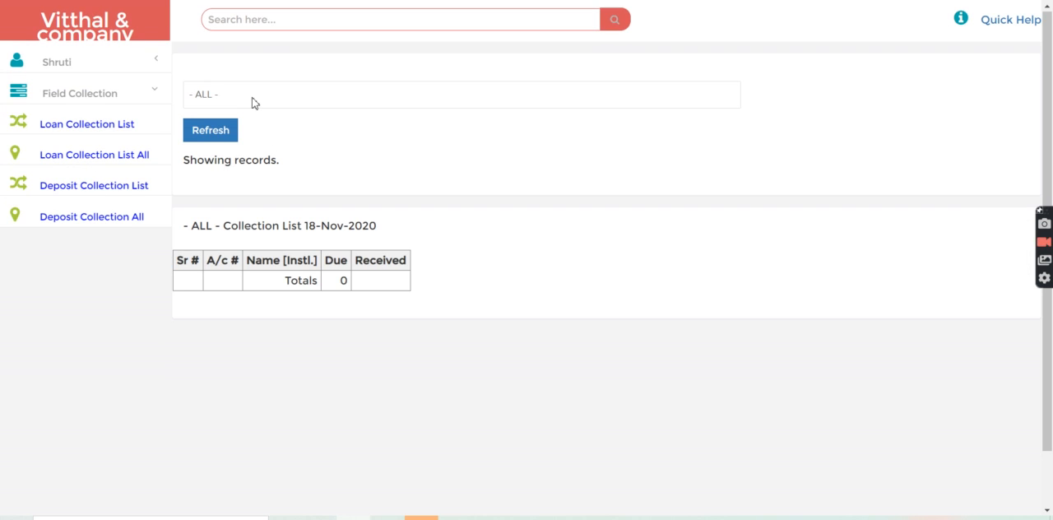
pyautogui.click(254, 100)
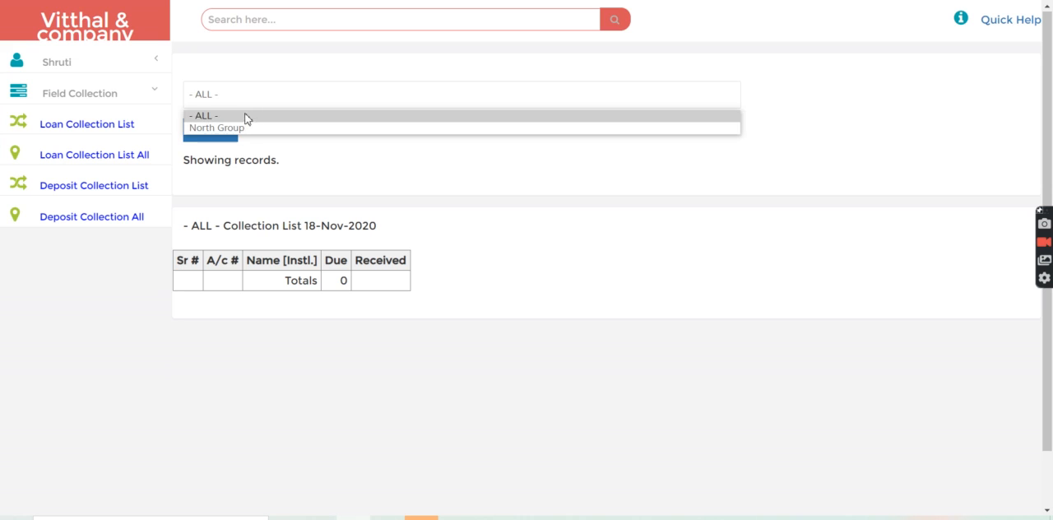
pyautogui.click(238, 129)
pyautogui.click(208, 131)
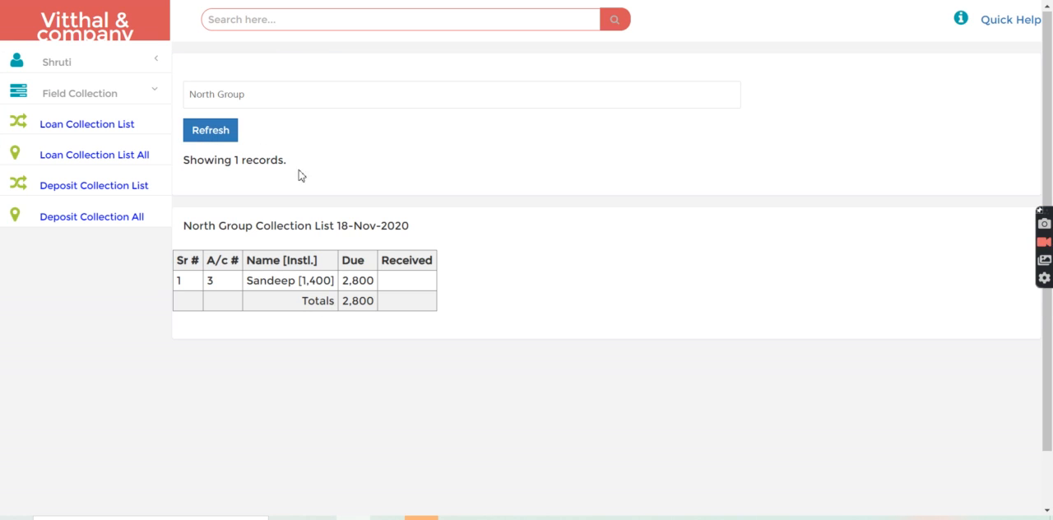
# Step: From the Loan Collection List, receive the North Group customer's due amount of 2800 with Cash as payment mode
pyautogui.click(95, 132)
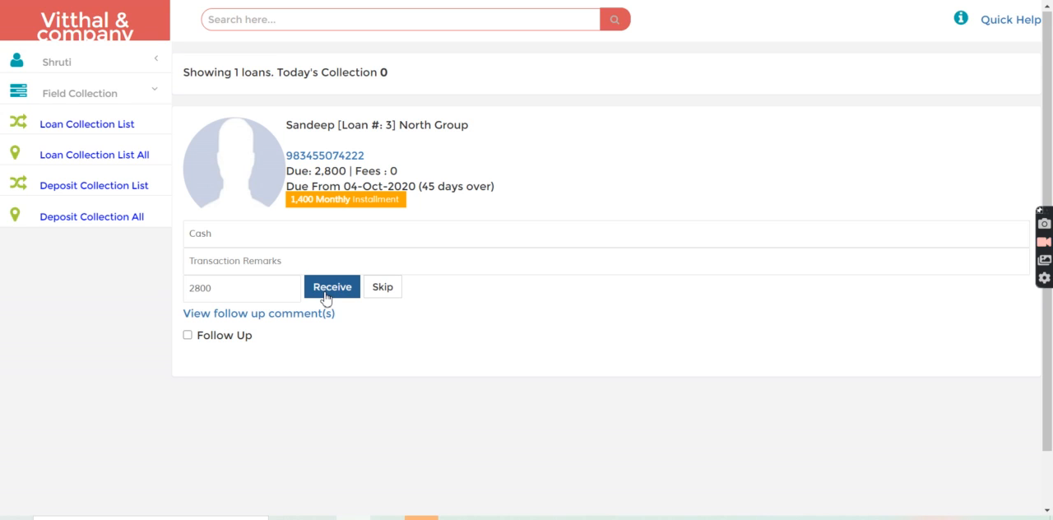
pyautogui.click(245, 239)
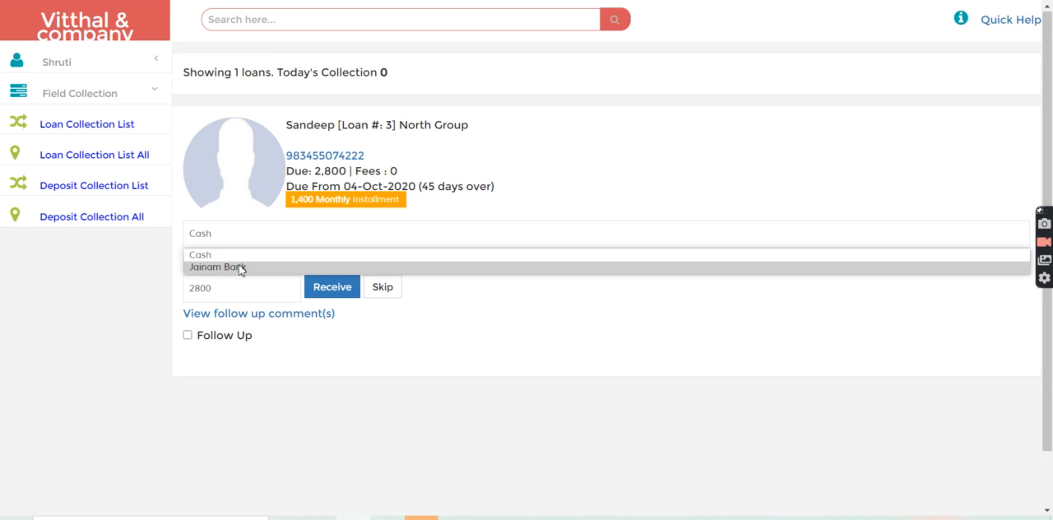
pyautogui.click(239, 240)
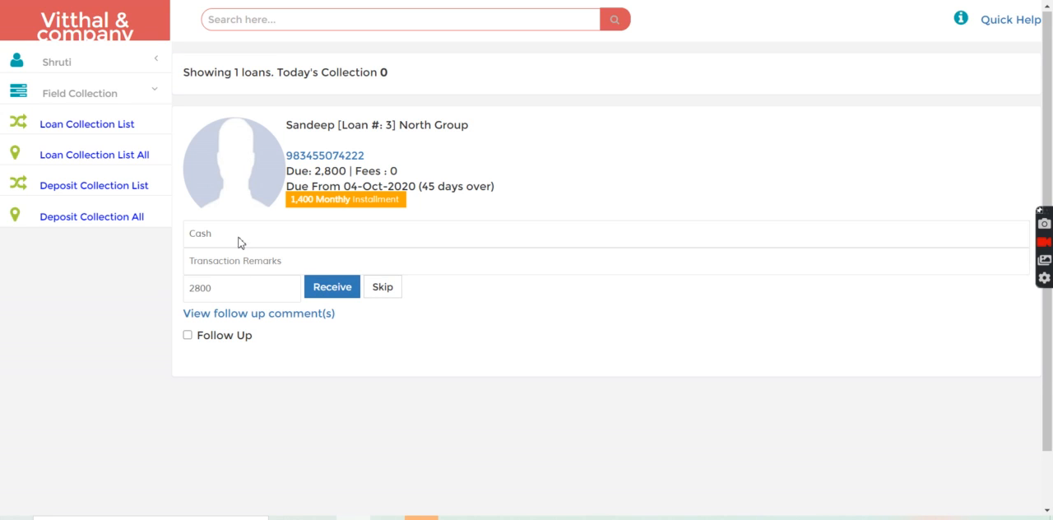
pyautogui.click(325, 289)
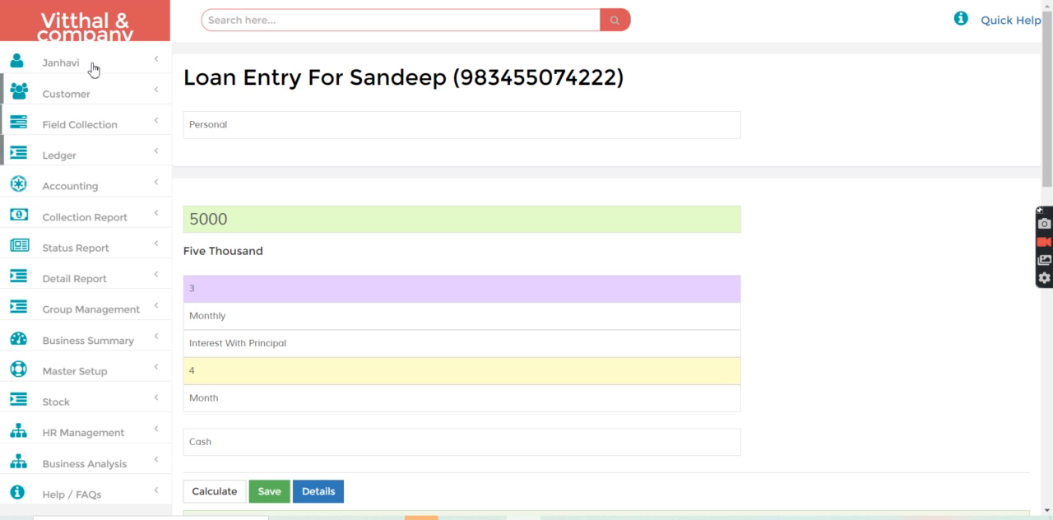
# Step: In the admin session, refresh the Daily Collection report for loans and check which staff member received the payment
pyautogui.click(77, 223)
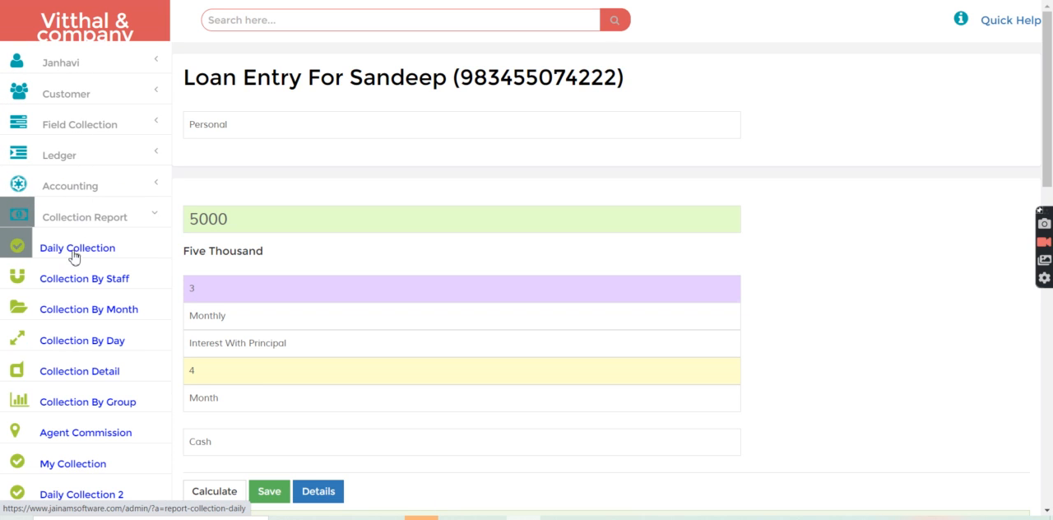
pyautogui.click(72, 255)
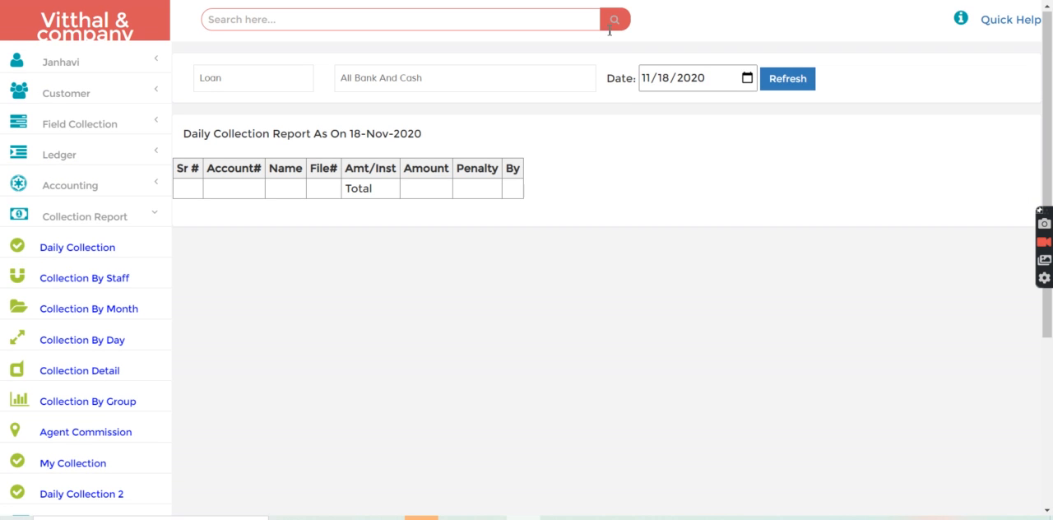
pyautogui.click(786, 82)
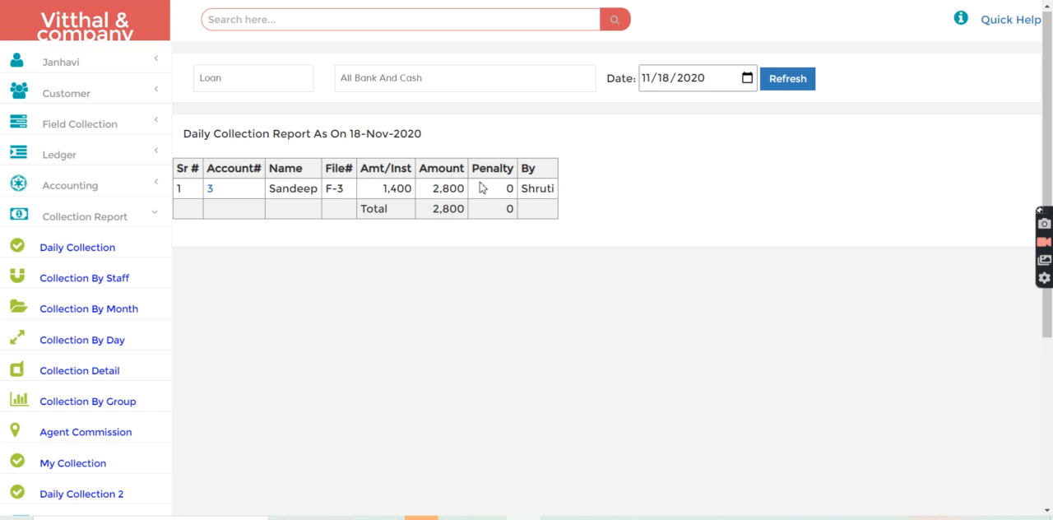
pyautogui.doubleClick(541, 184)
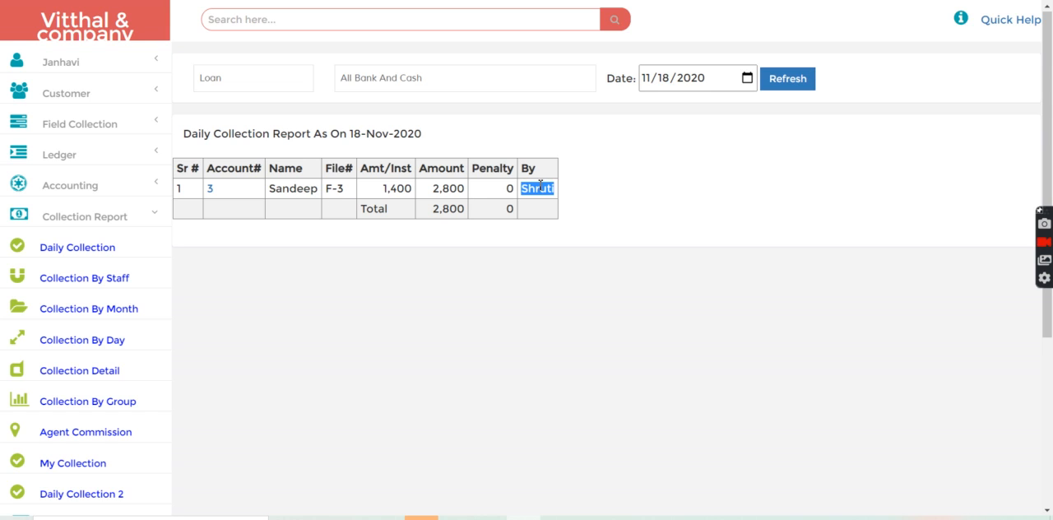